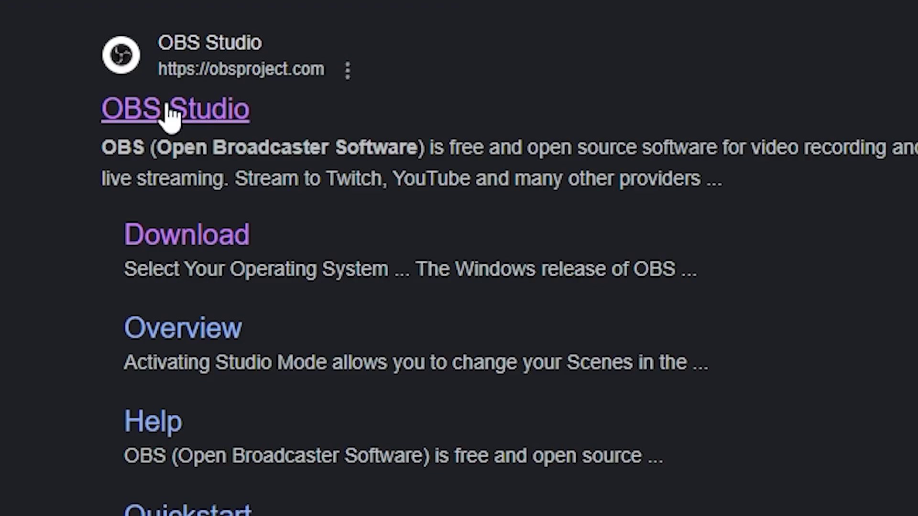
- Download the Windows version of OBS Studio from the official obsproject.com site
click(170, 113)
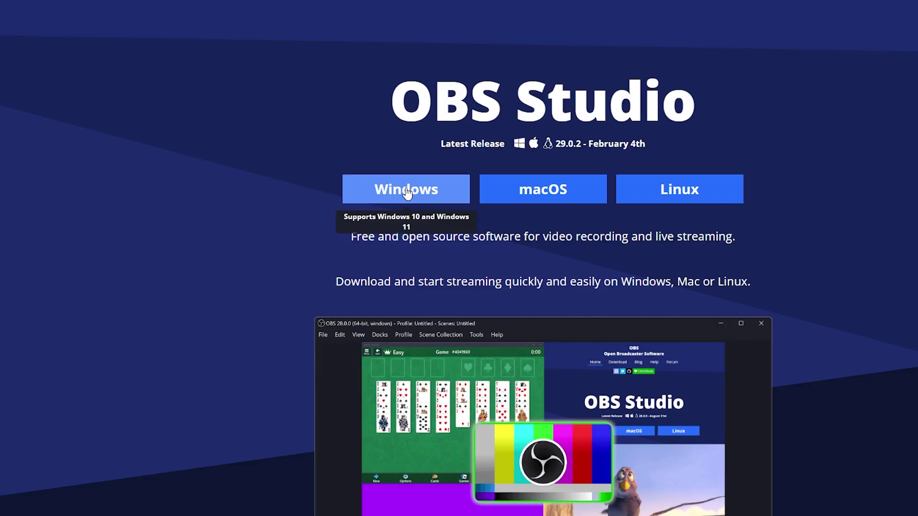
click(186, 111)
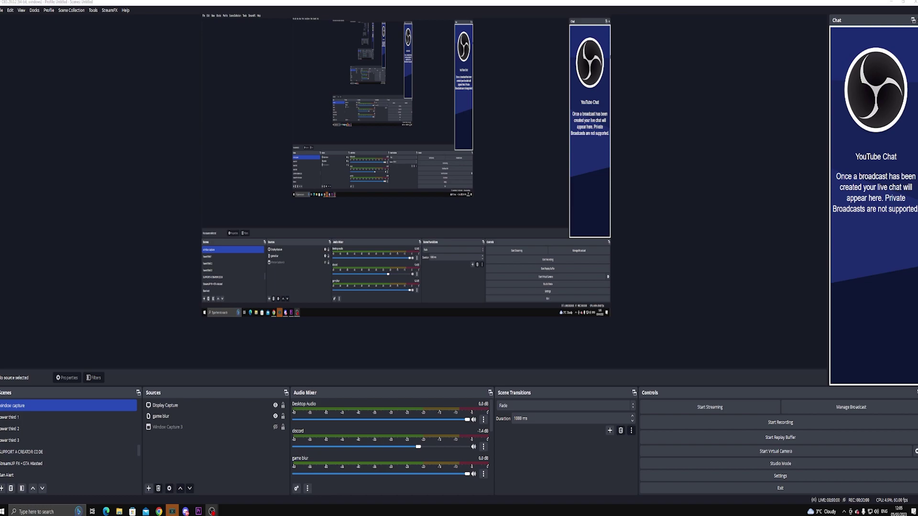
- Open OBS Settings, look over the General page keeping the Yami theme, and proceed to Stream
click(780, 478)
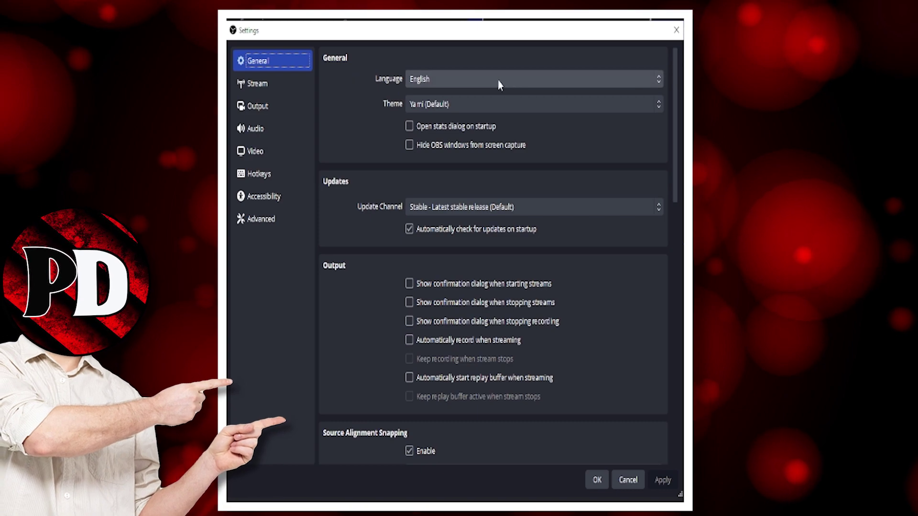
click(467, 105)
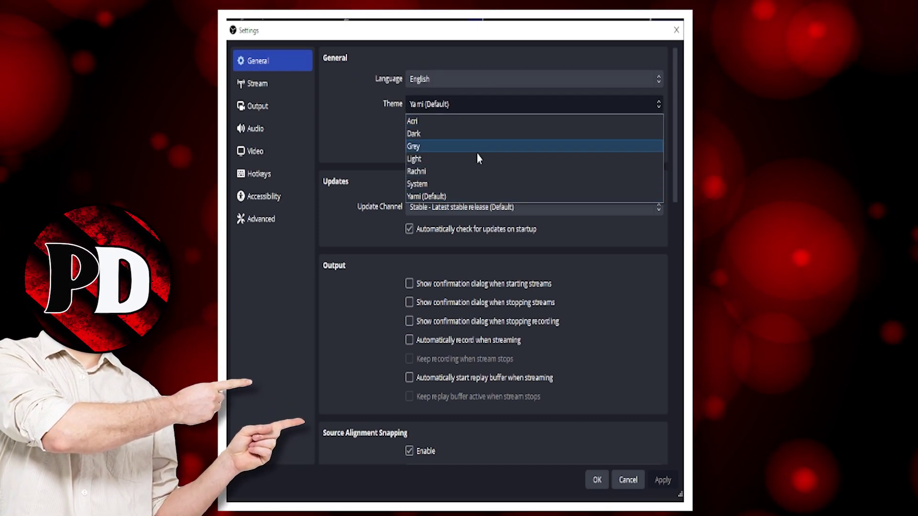
click(378, 131)
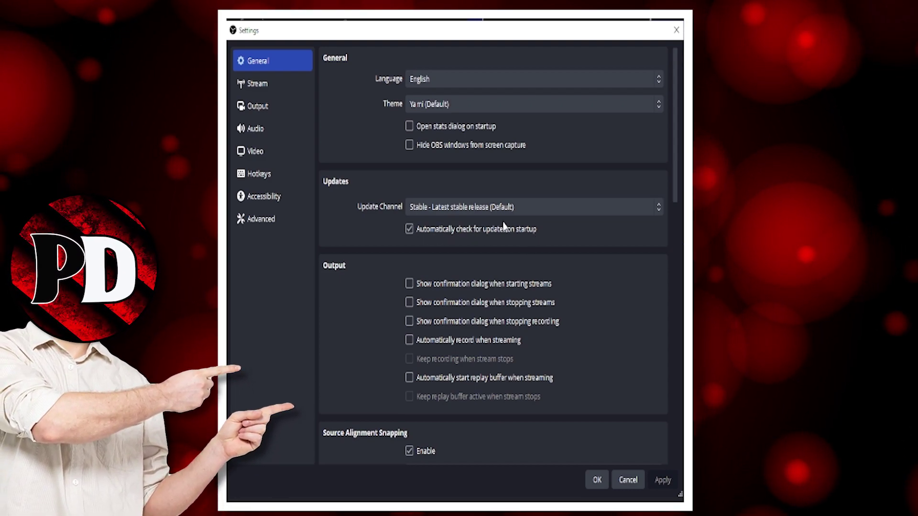
scroll(409, 282, down, 2)
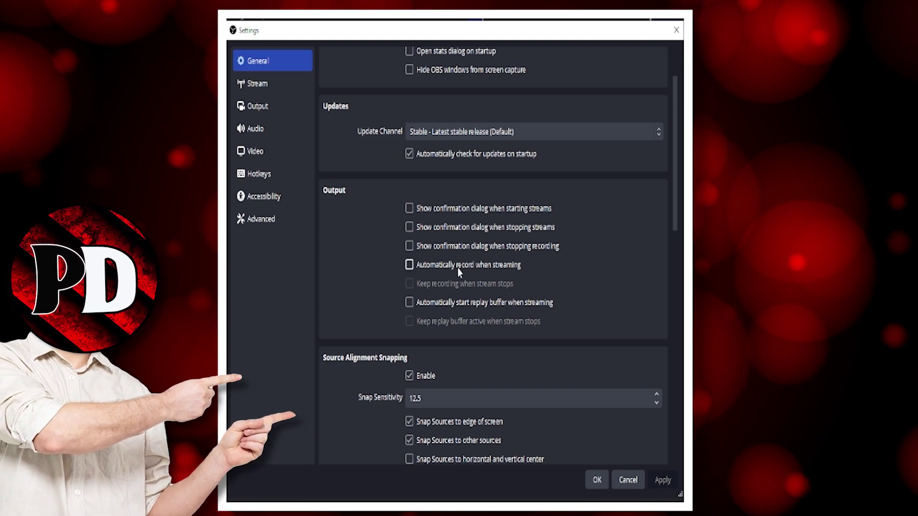
scroll(493, 279, down, 14)
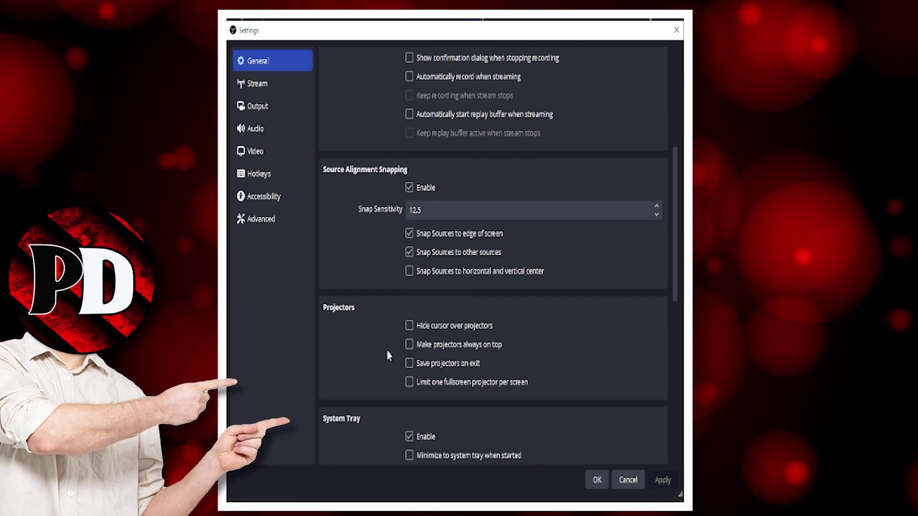
scroll(433, 268, up, 1)
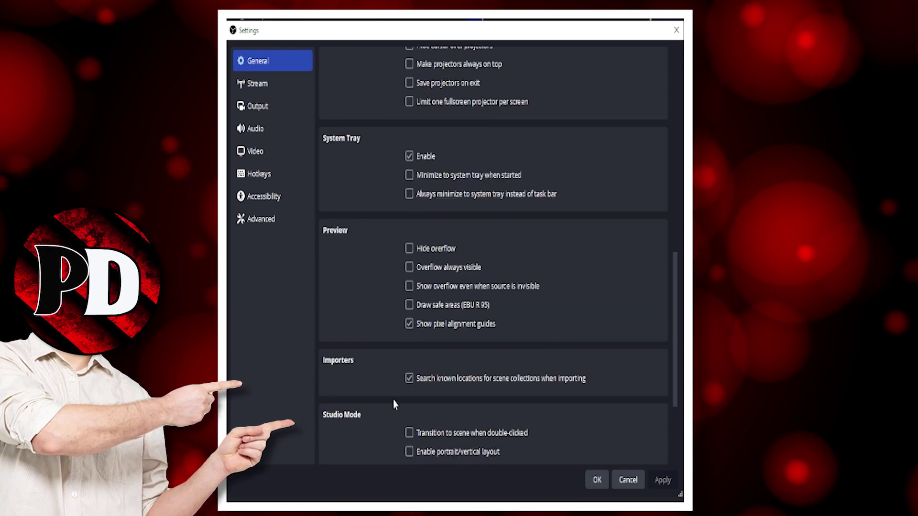
click(263, 88)
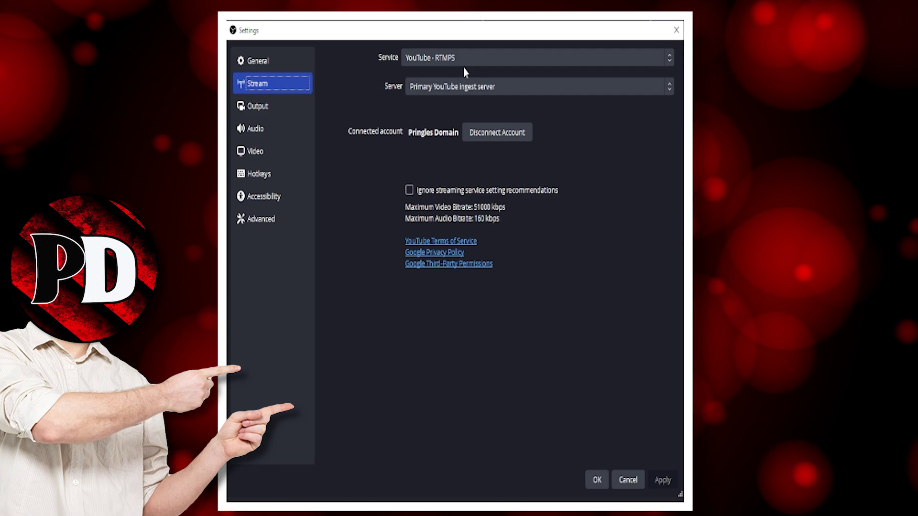
- Keep YouTube - RTMPS as the streaming service and proceed to the Output settings
click(421, 62)
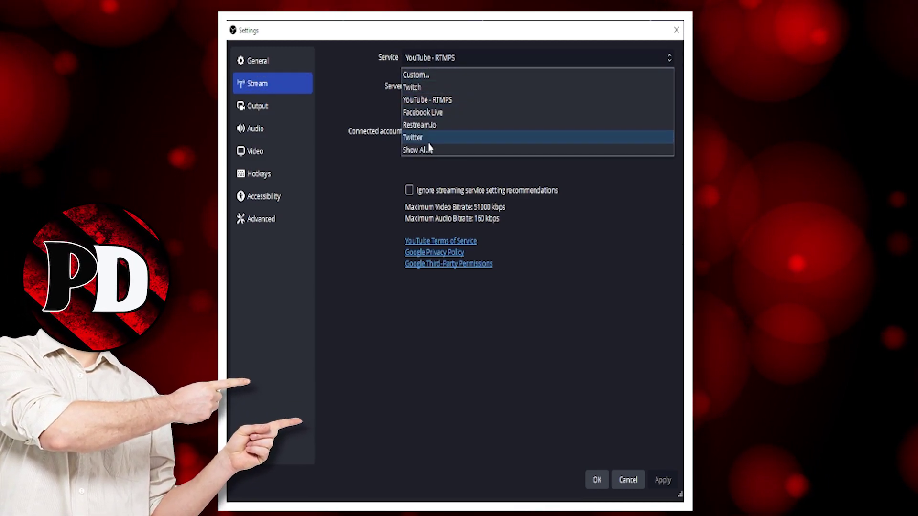
click(429, 101)
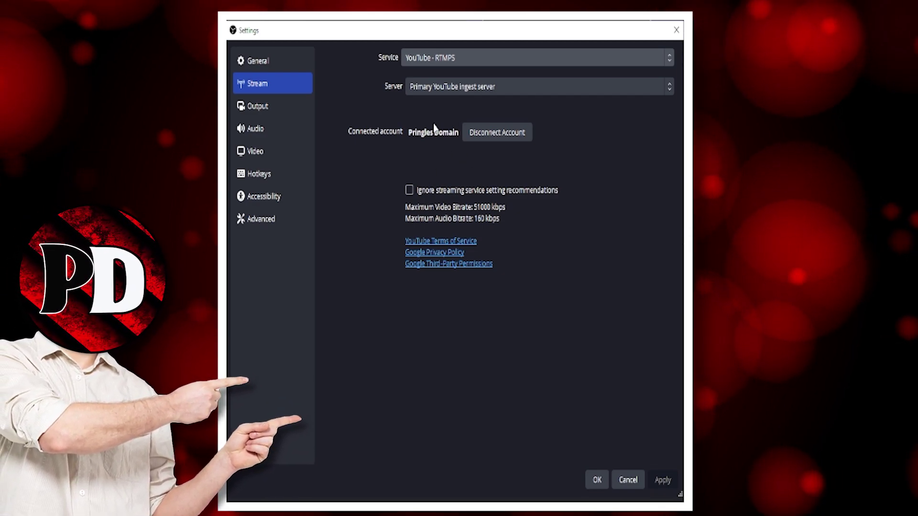
click(280, 109)
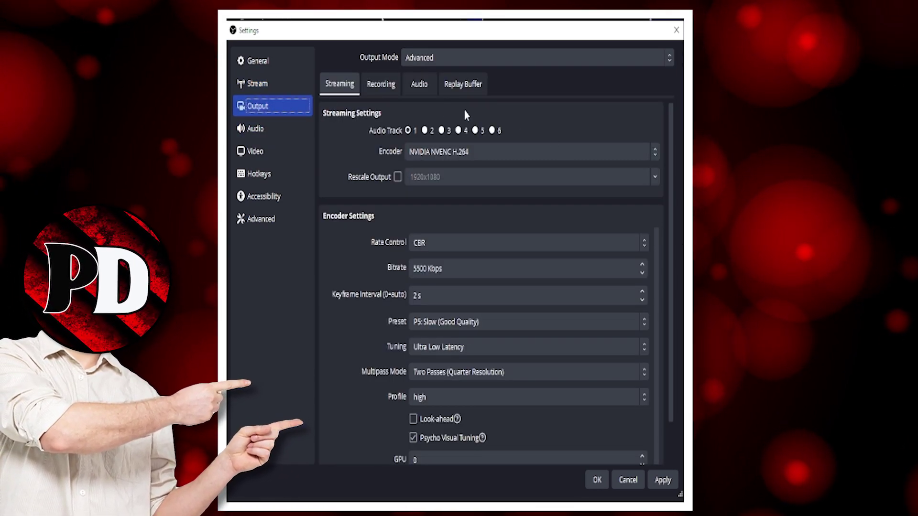
click(435, 53)
click(428, 89)
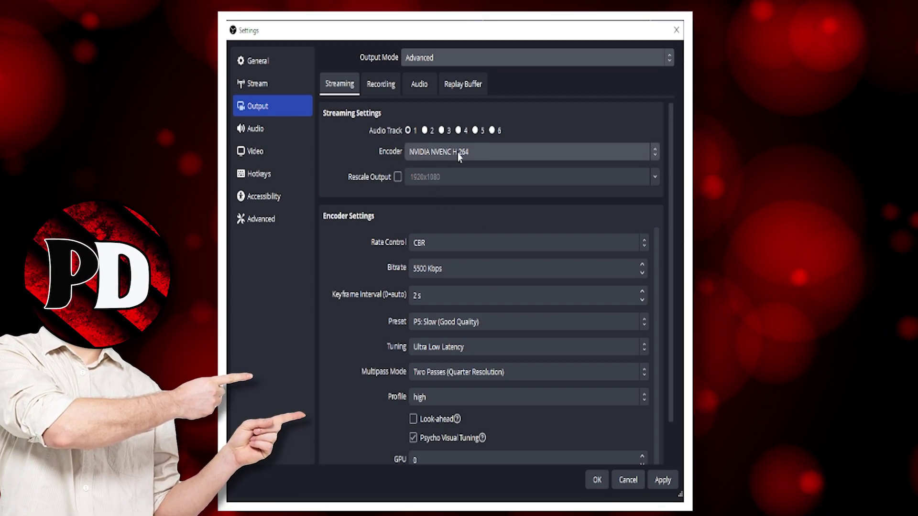
- Keep NVIDIA NVENC H.264 as the streaming encoder, review its settings, and proceed to Recording
click(482, 153)
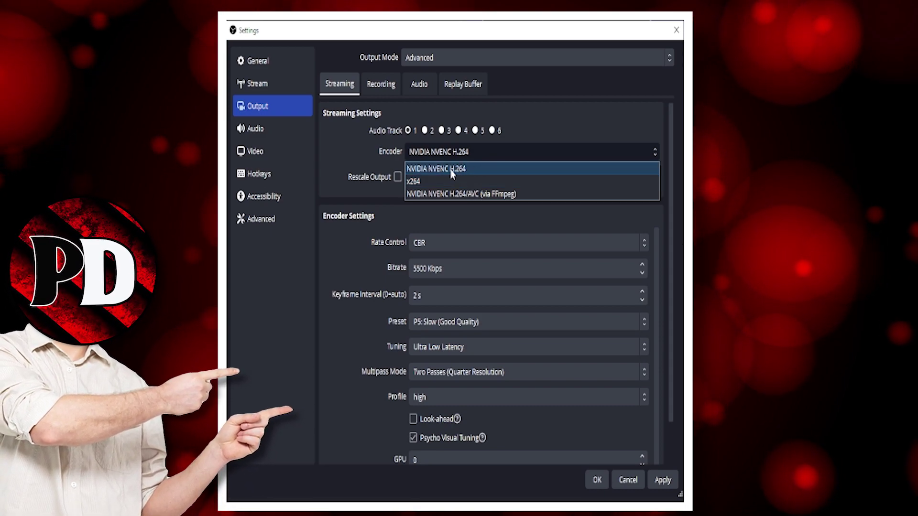
click(455, 170)
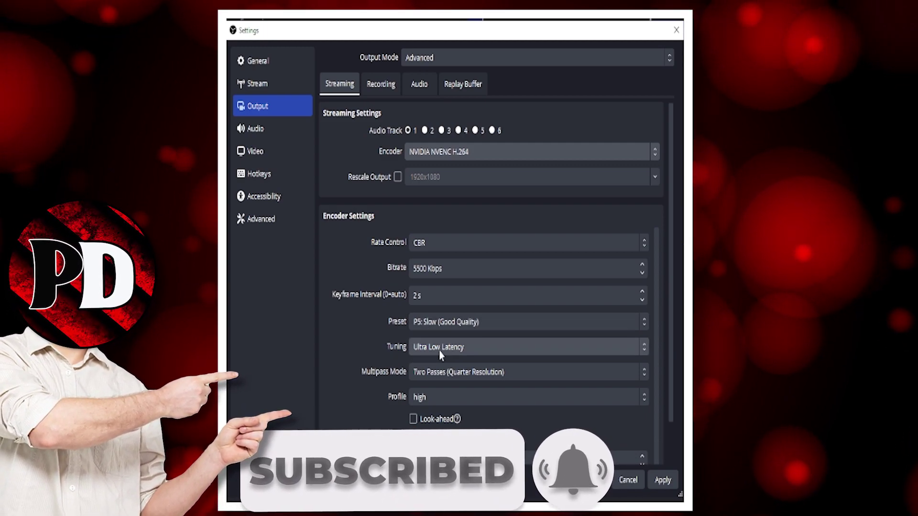
scroll(425, 379, down, 1)
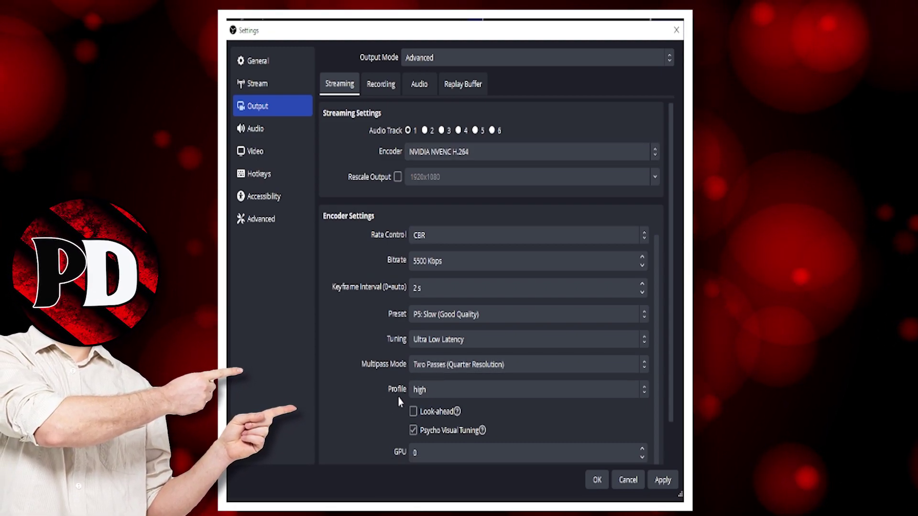
scroll(365, 414, down, 3)
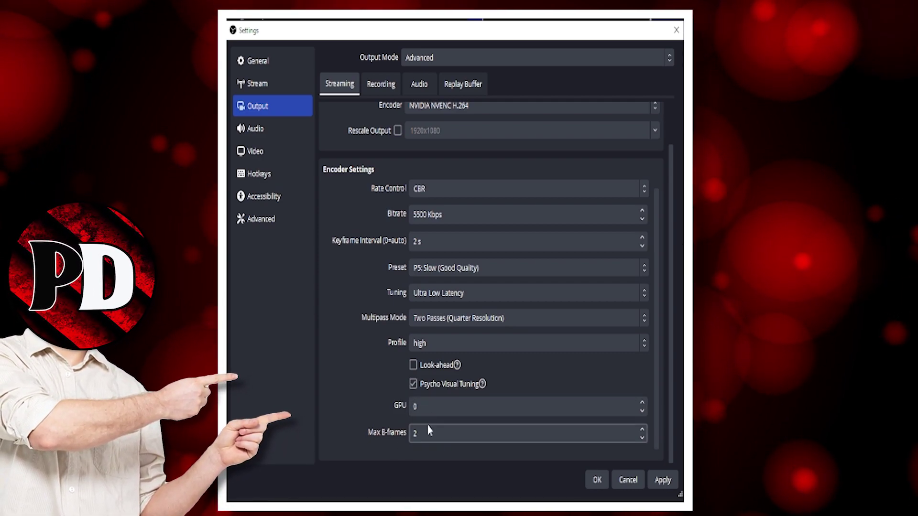
click(377, 89)
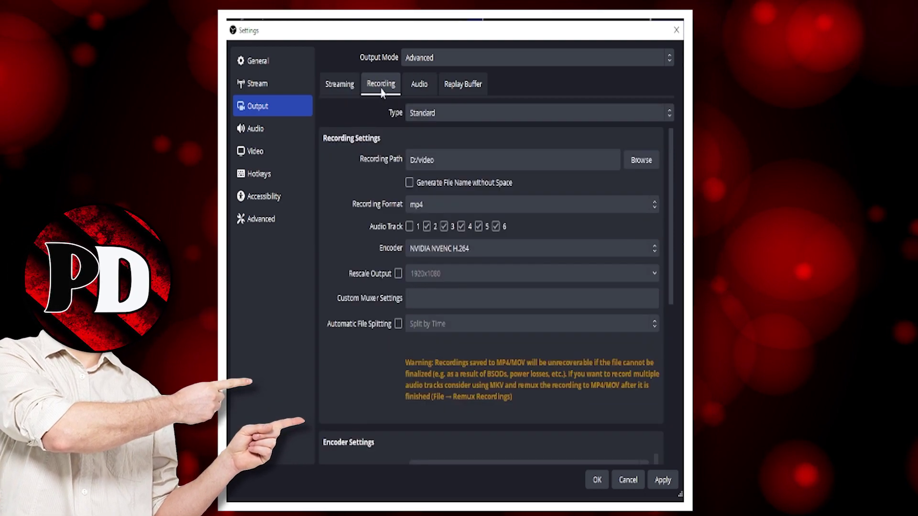
click(438, 207)
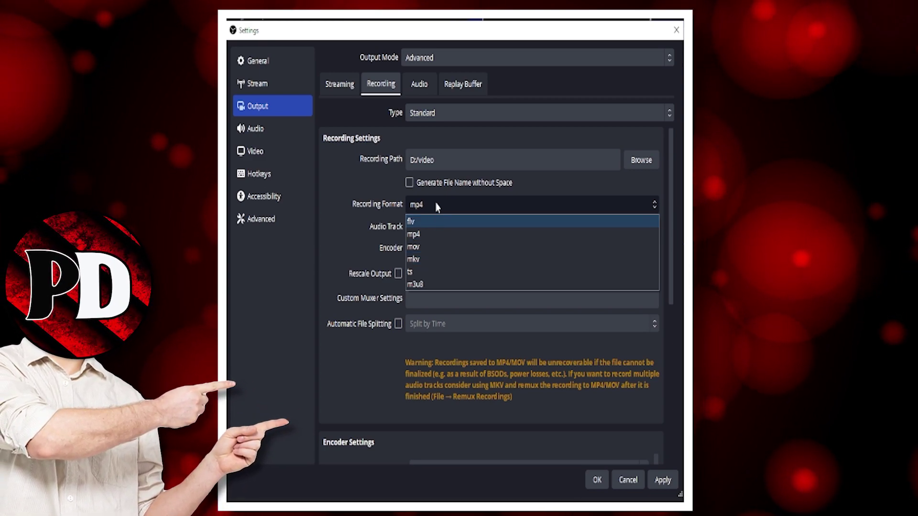
click(387, 230)
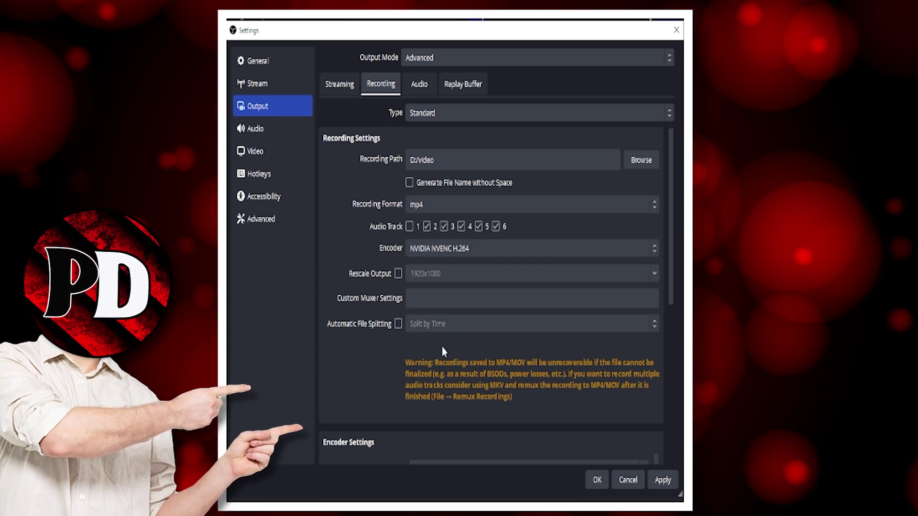
scroll(380, 362, down, 5)
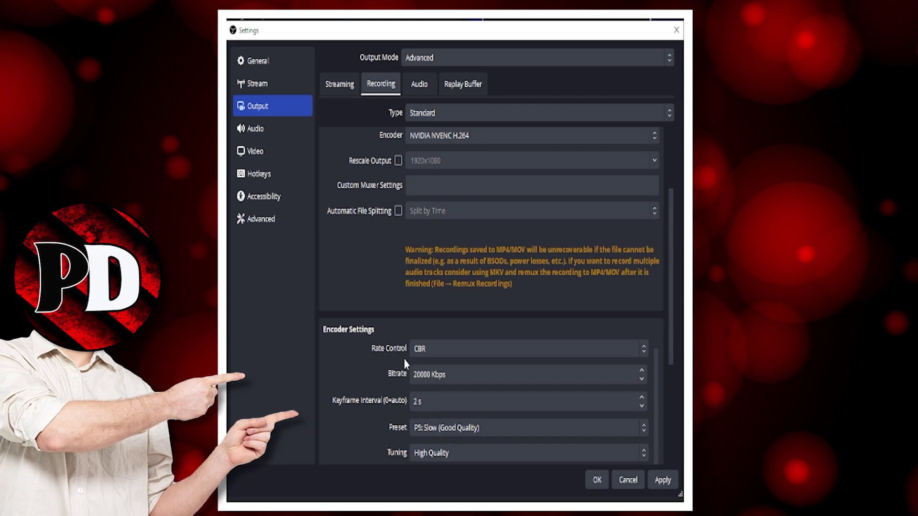
scroll(356, 347, down, 1)
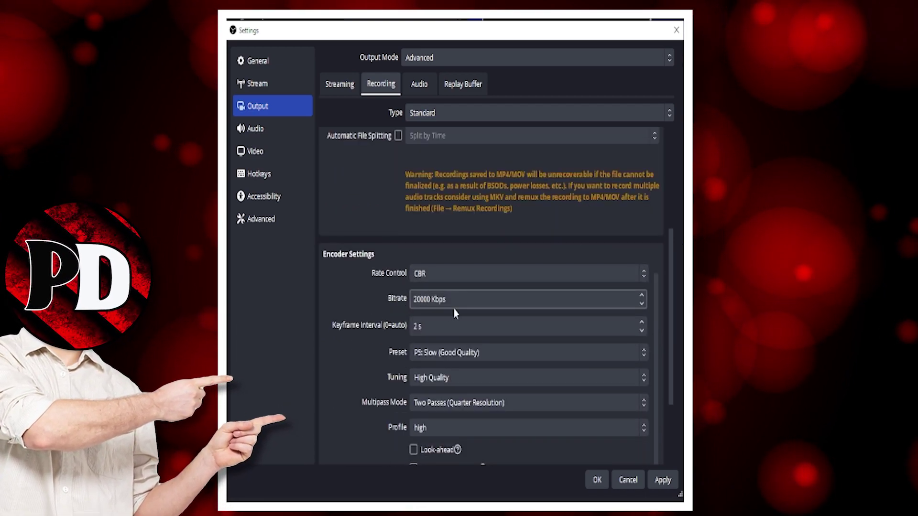
scroll(462, 311, down, 1)
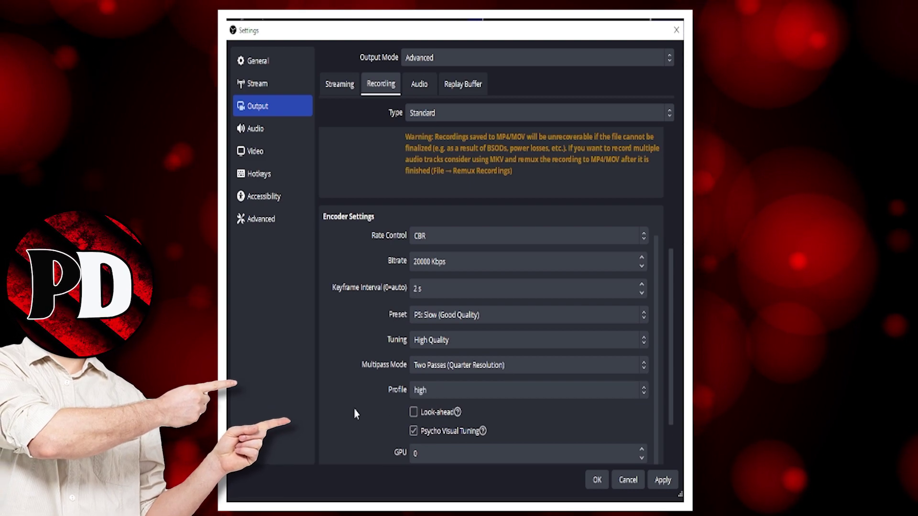
scroll(411, 406, down, 2)
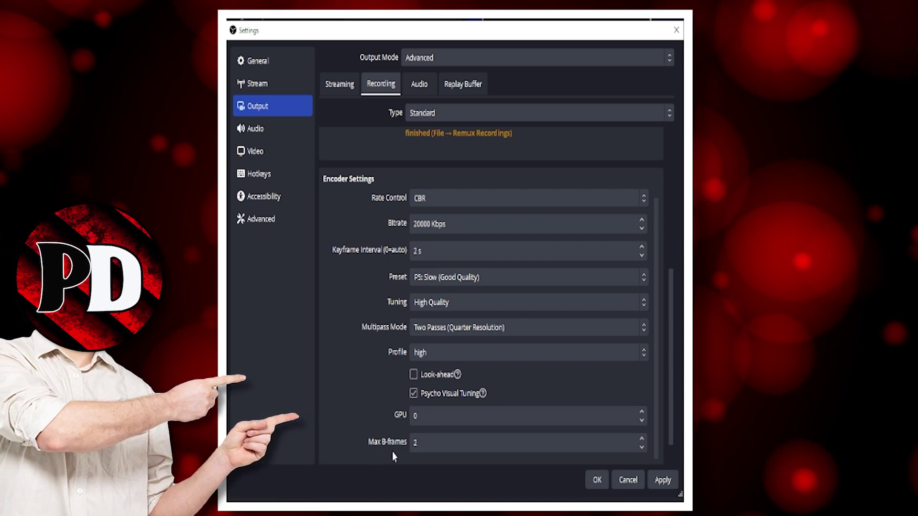
- Review the Audio track and Replay Buffer output tabs, then proceed to the Audio page
click(414, 86)
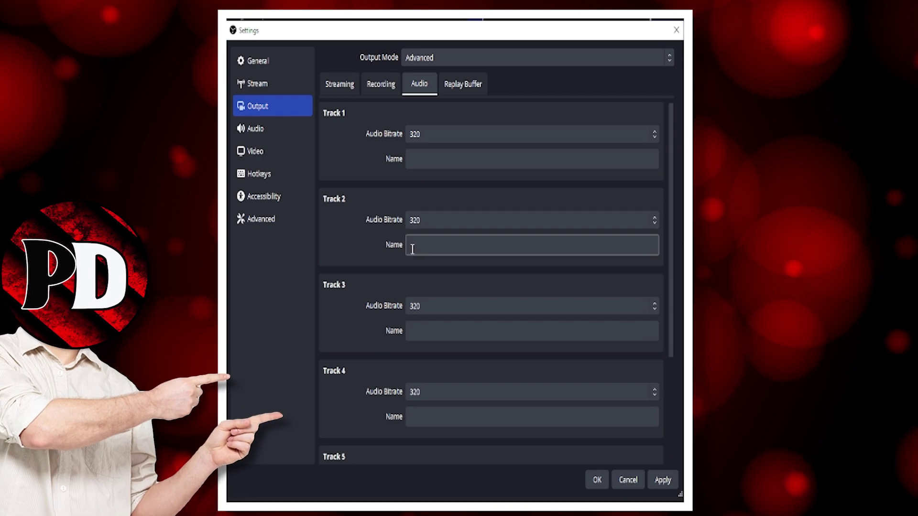
scroll(412, 249, down, 2)
scroll(430, 292, up, 2)
click(463, 84)
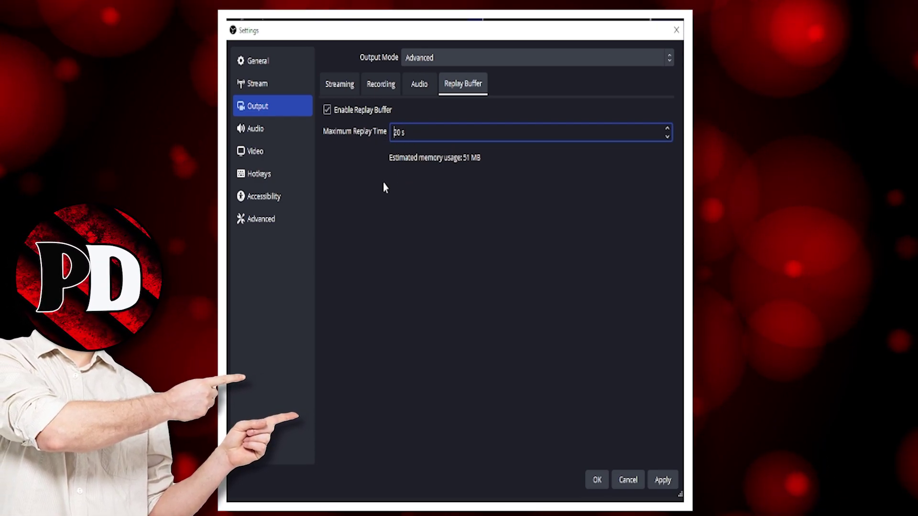
click(270, 134)
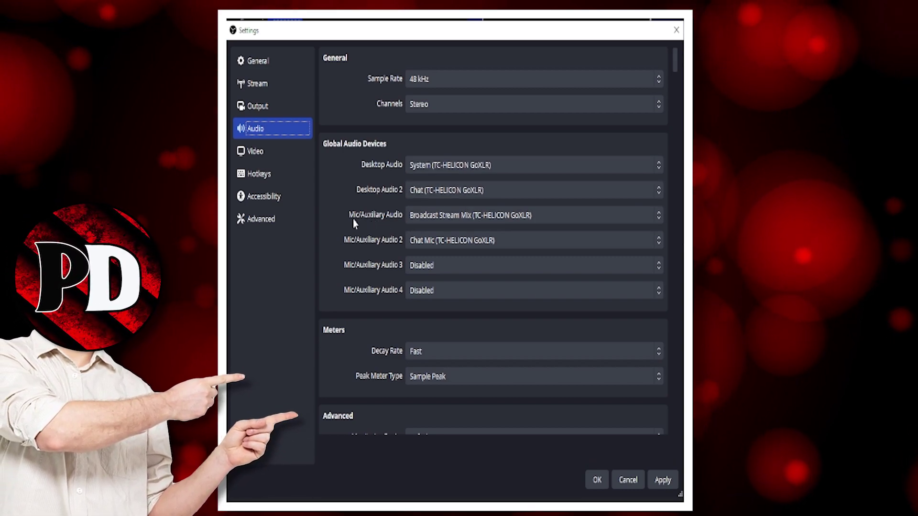
- Keep Broadcast Stream Mix as the Mic/Auxiliary device, review the Audio page, and proceed to Video
click(440, 217)
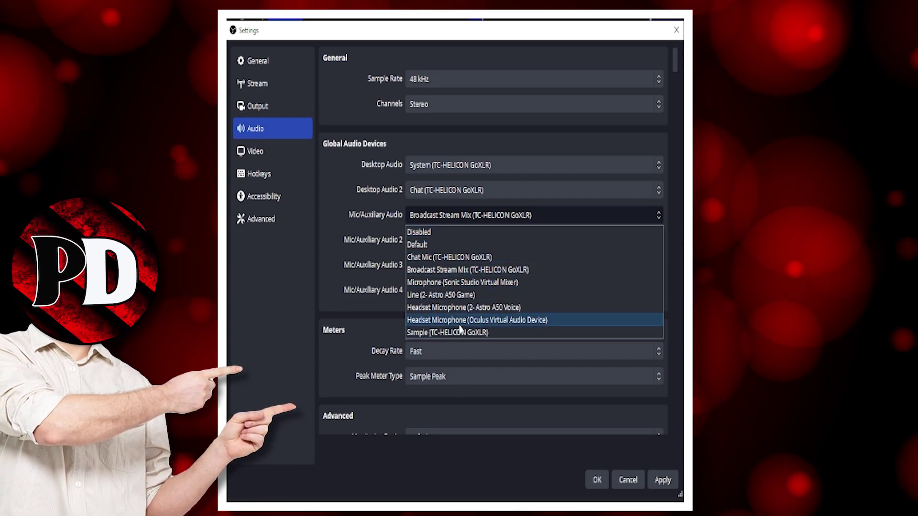
click(344, 230)
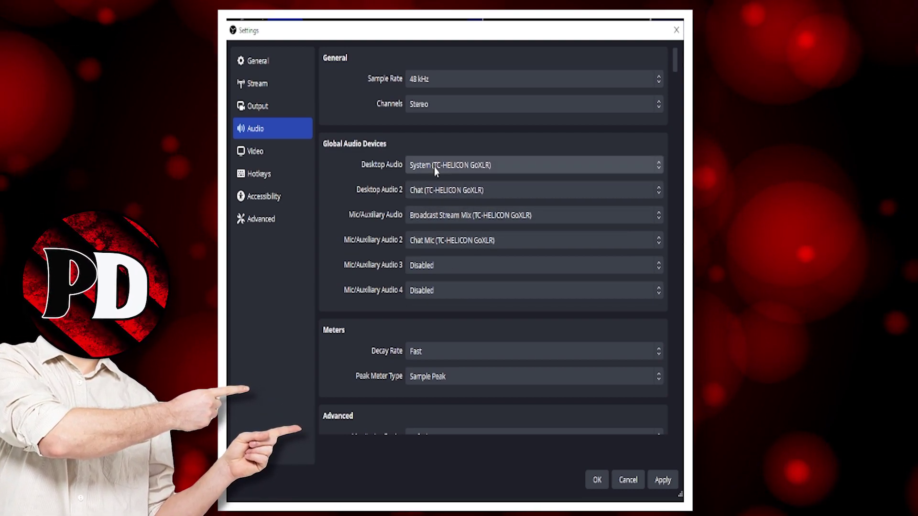
scroll(371, 330, down, 2)
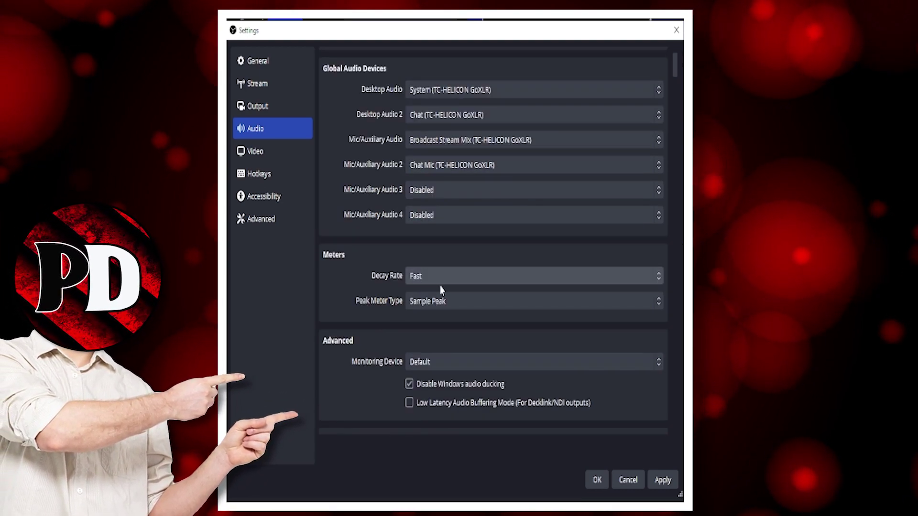
scroll(377, 325, down, 2)
scroll(445, 323, down, 5)
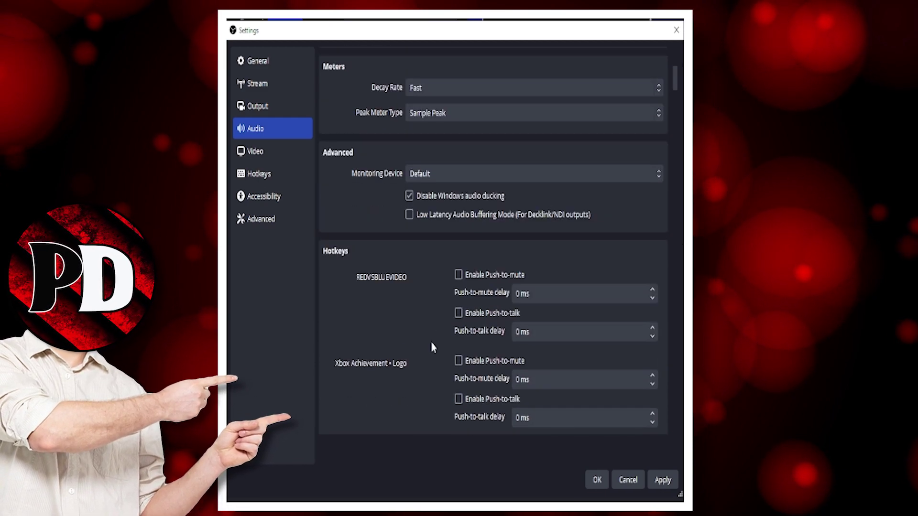
scroll(436, 353, down, 3)
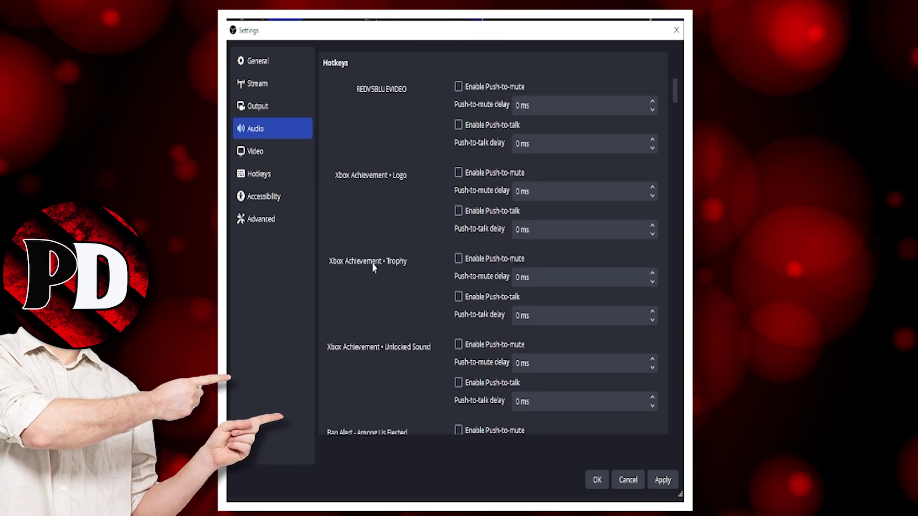
click(262, 152)
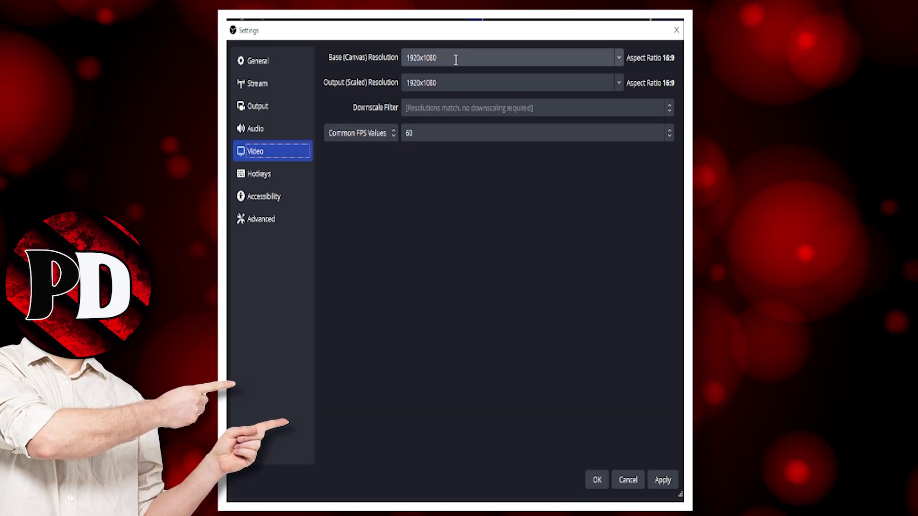
- Confirm the 1920x1080 base canvas and 60 FPS frame rate, then proceed to Hotkeys
click(618, 58)
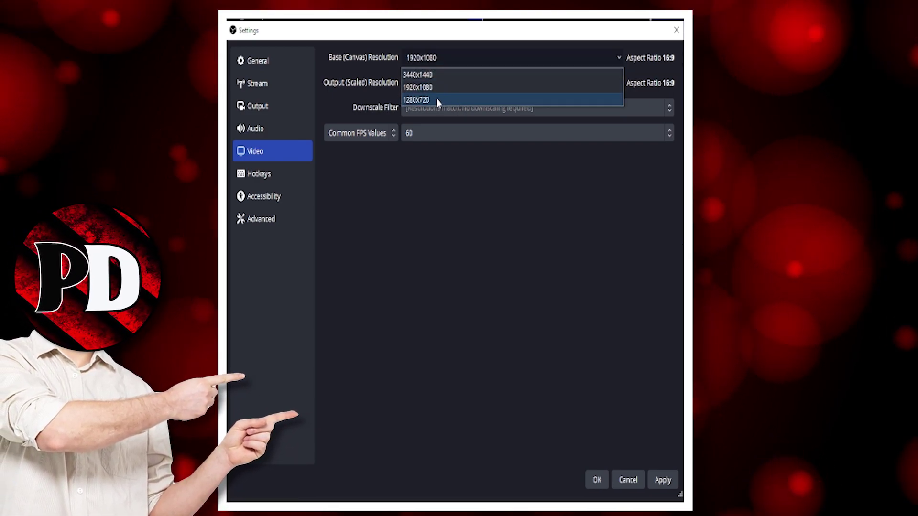
click(409, 228)
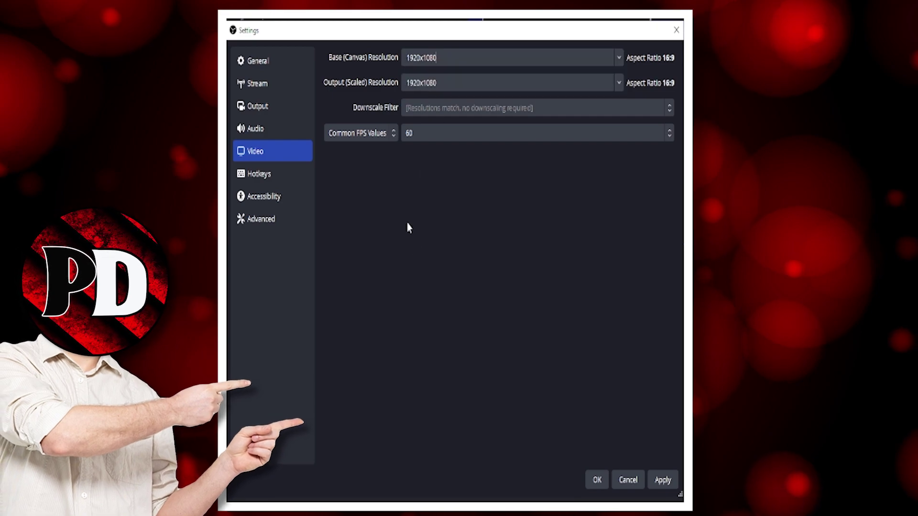
click(445, 136)
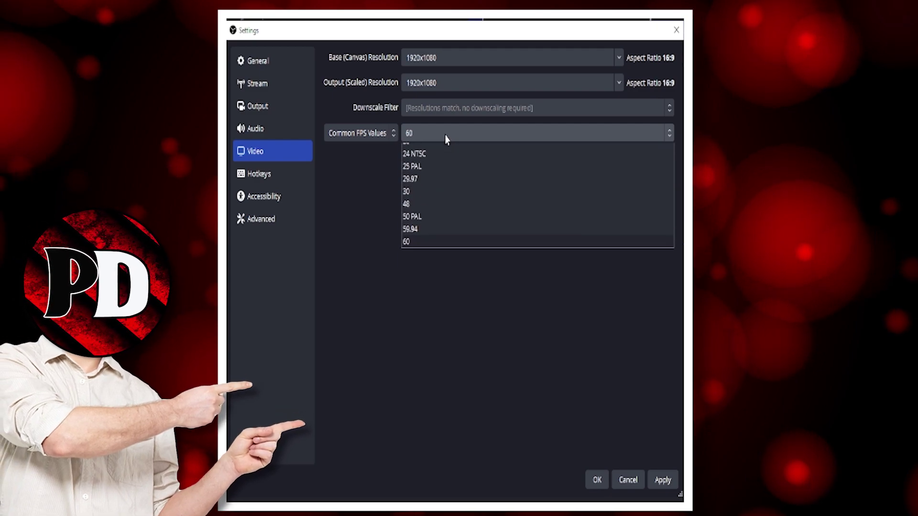
click(417, 267)
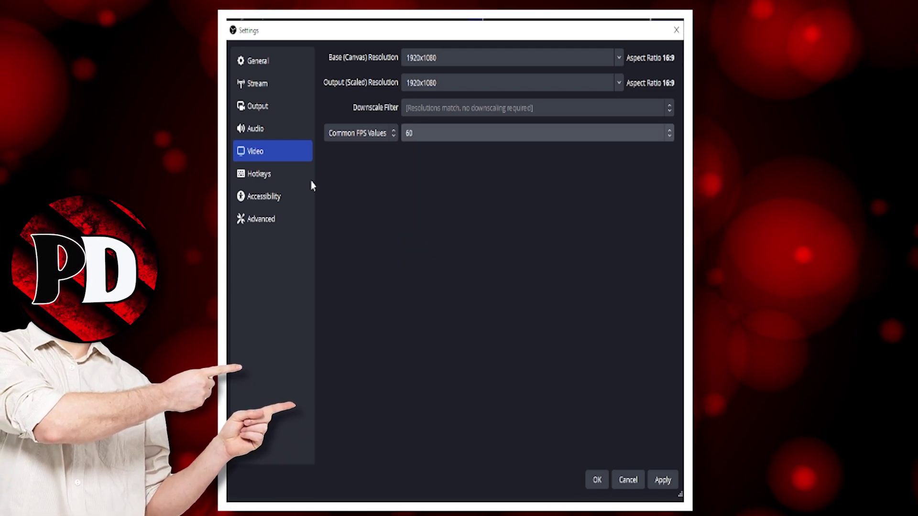
click(287, 178)
- Look through the full hotkey assignment list, then proceed to the Accessibility page
scroll(566, 332, down, 5)
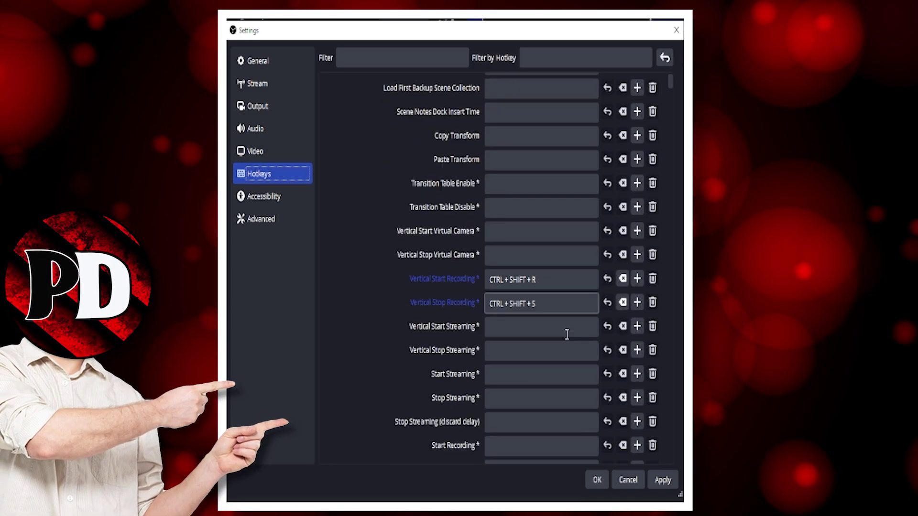
scroll(559, 303, down, 3)
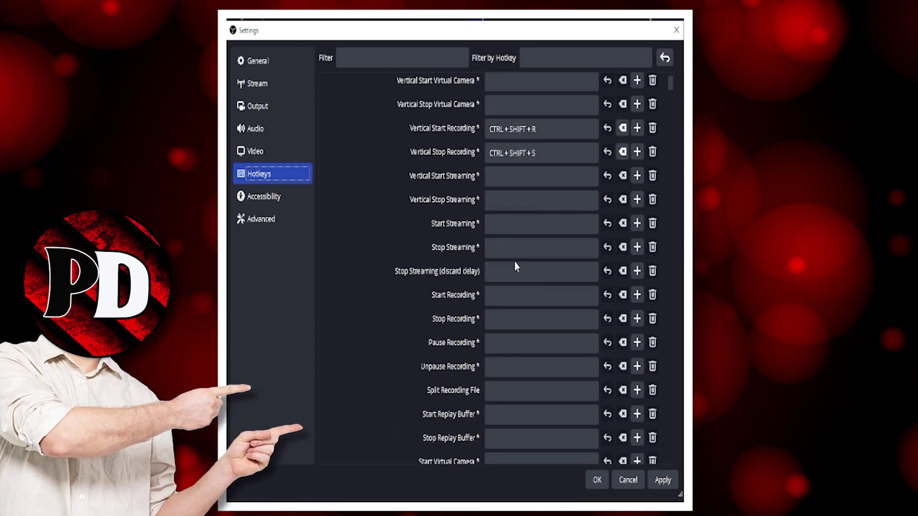
scroll(517, 275, down, 2)
scroll(517, 279, down, 6)
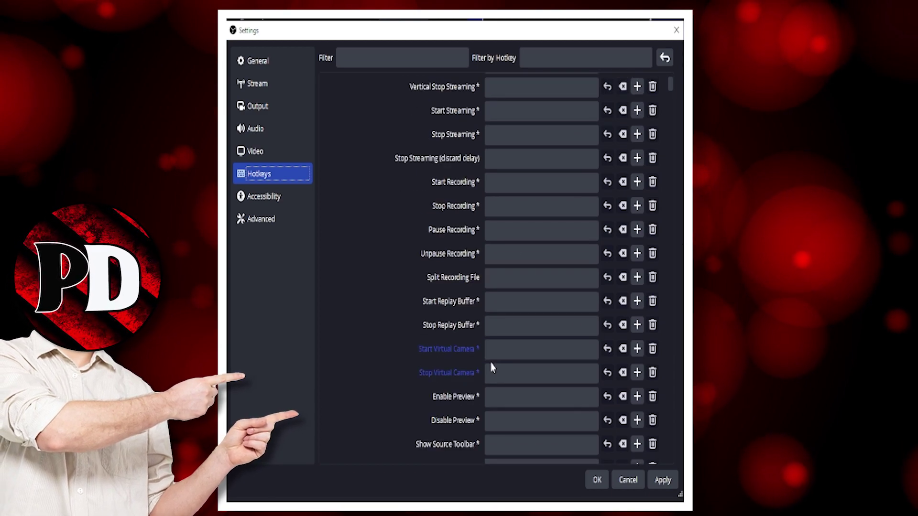
scroll(512, 324, down, 2)
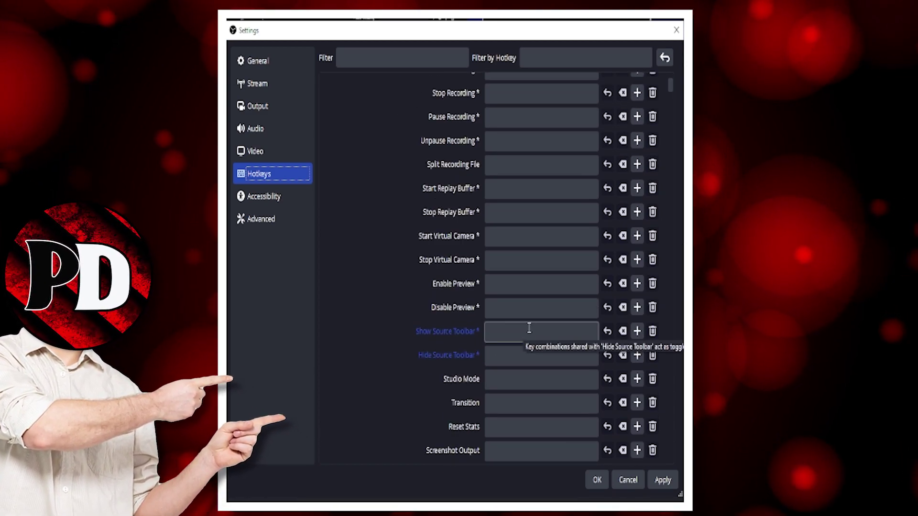
scroll(529, 328, down, 2)
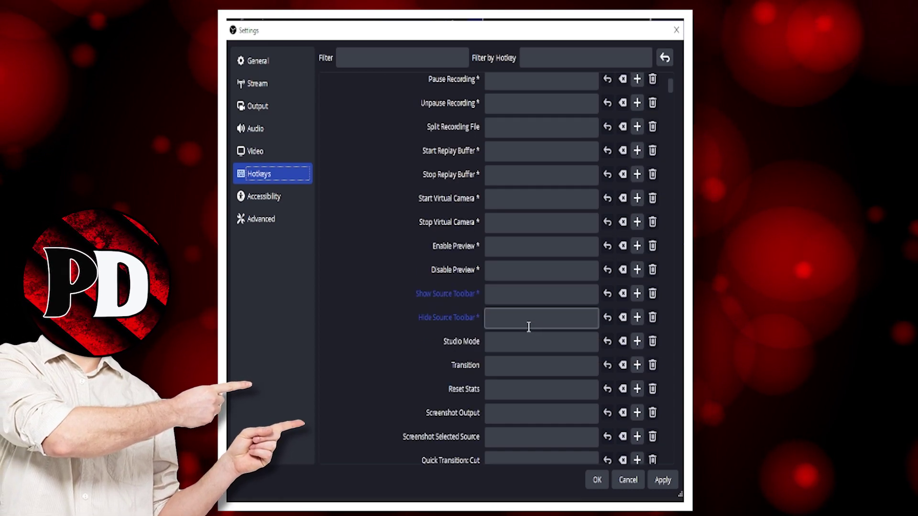
scroll(531, 326, down, 2)
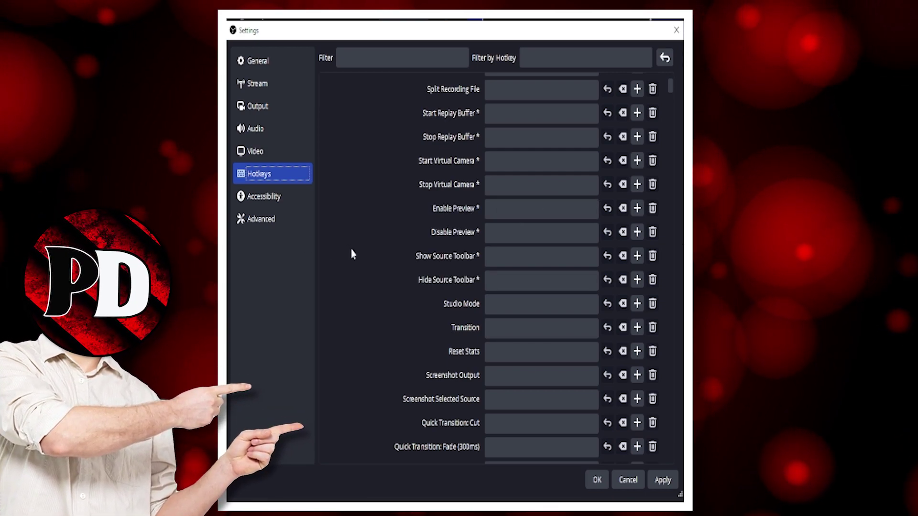
click(274, 202)
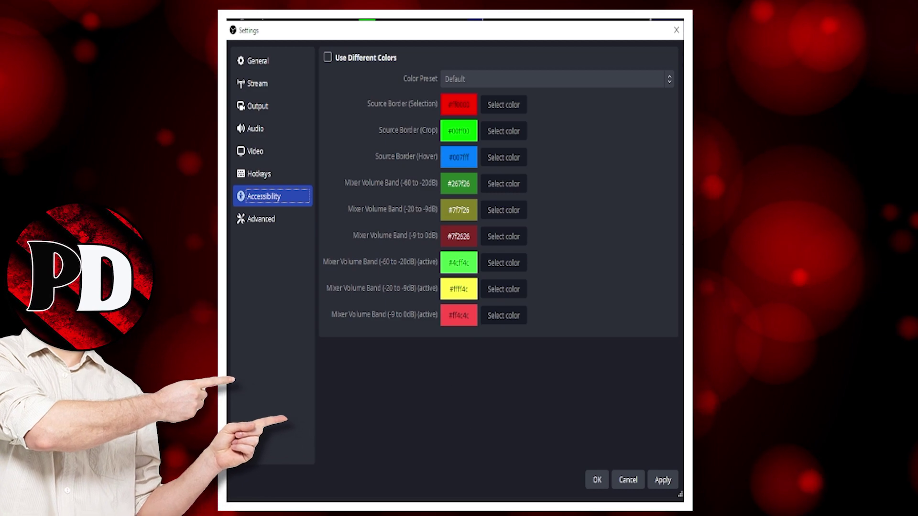
- Review the Advanced page down to the Hotkeys focus option, set to Never disable hotkeys
click(264, 224)
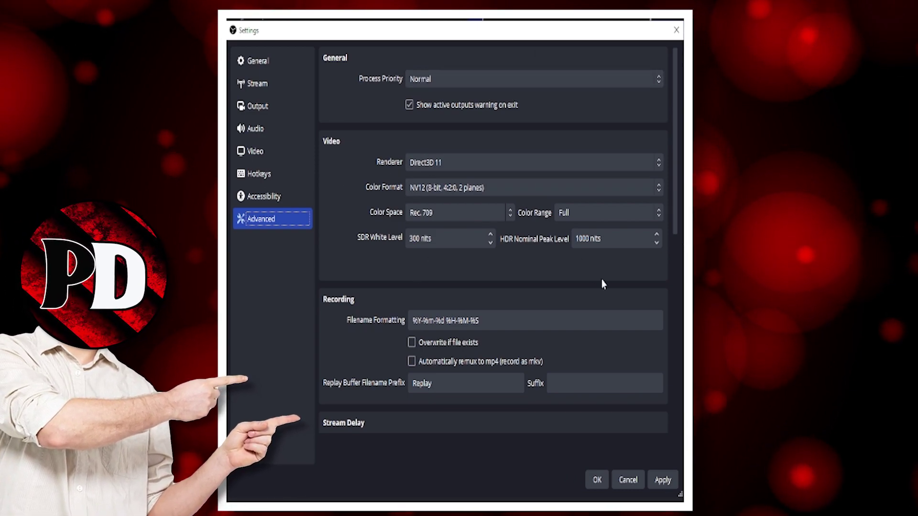
scroll(390, 291, down, 1)
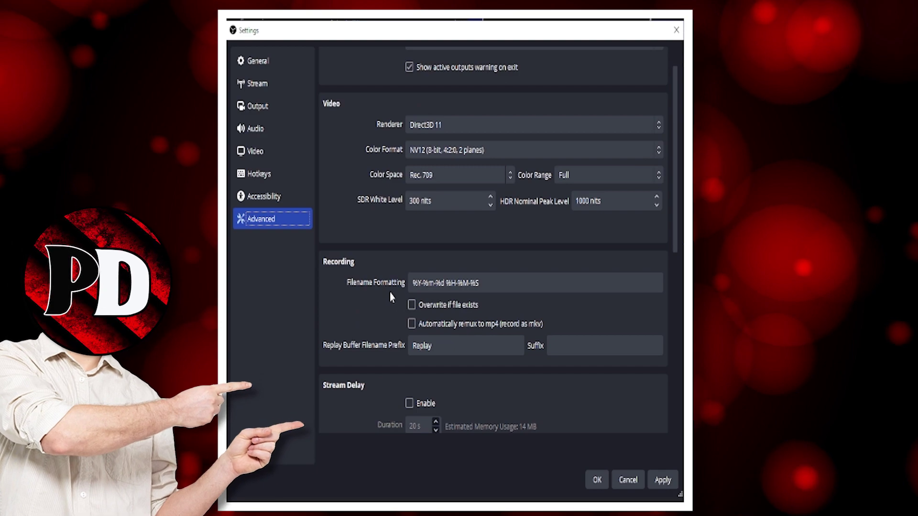
scroll(390, 292, down, 4)
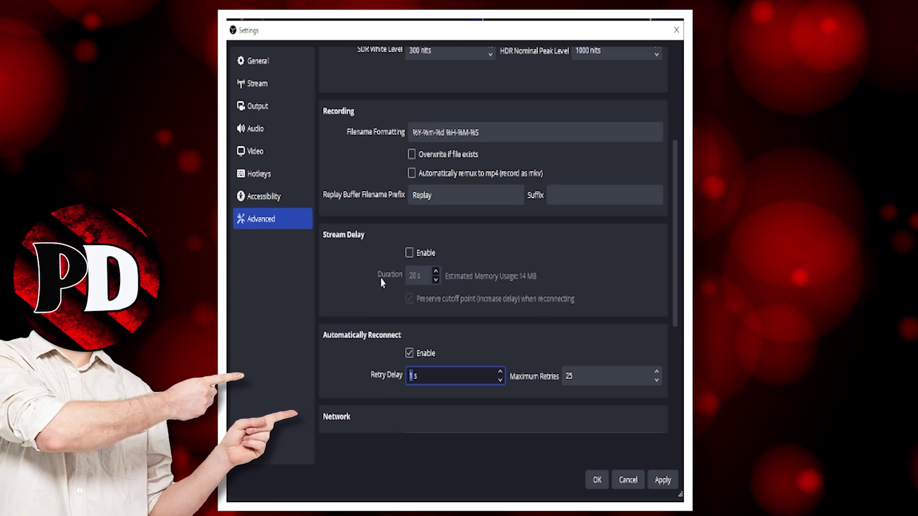
scroll(453, 317, down, 1)
scroll(453, 316, down, 1)
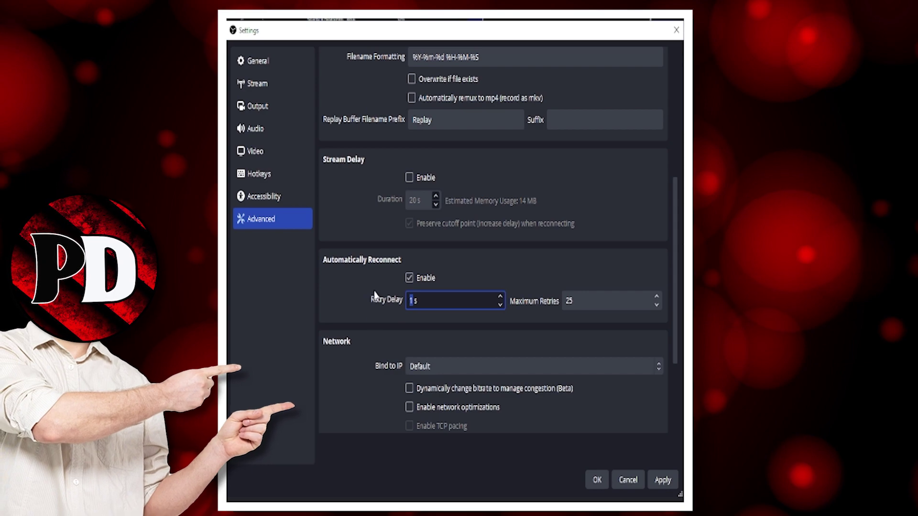
scroll(495, 335, down, 1)
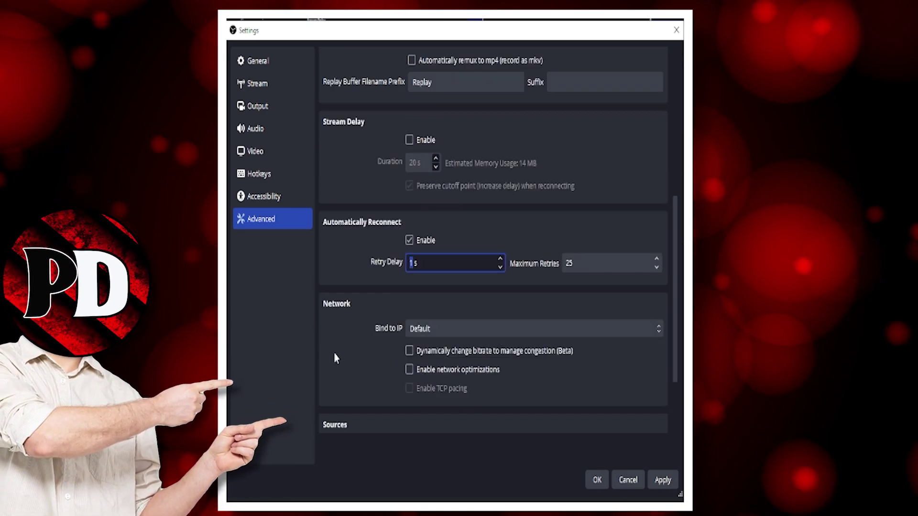
scroll(368, 370, down, 1)
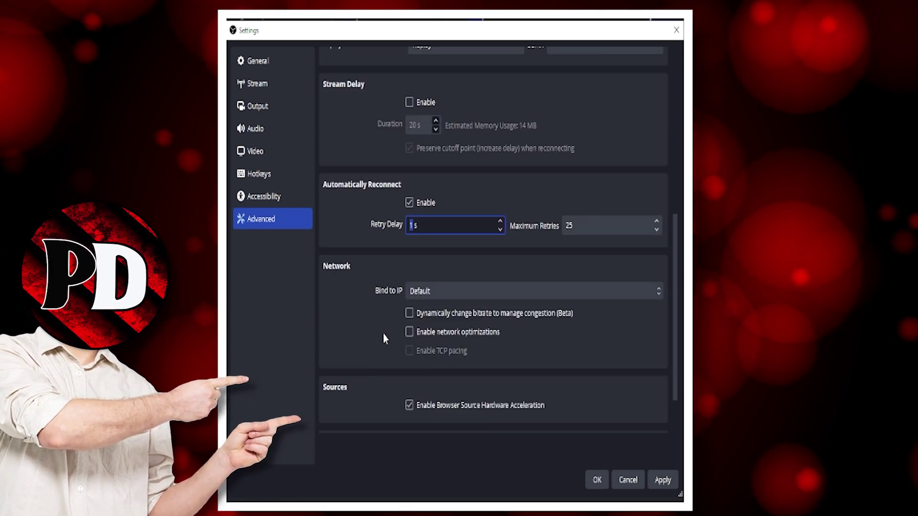
scroll(383, 334, down, 1)
scroll(358, 283, down, 1)
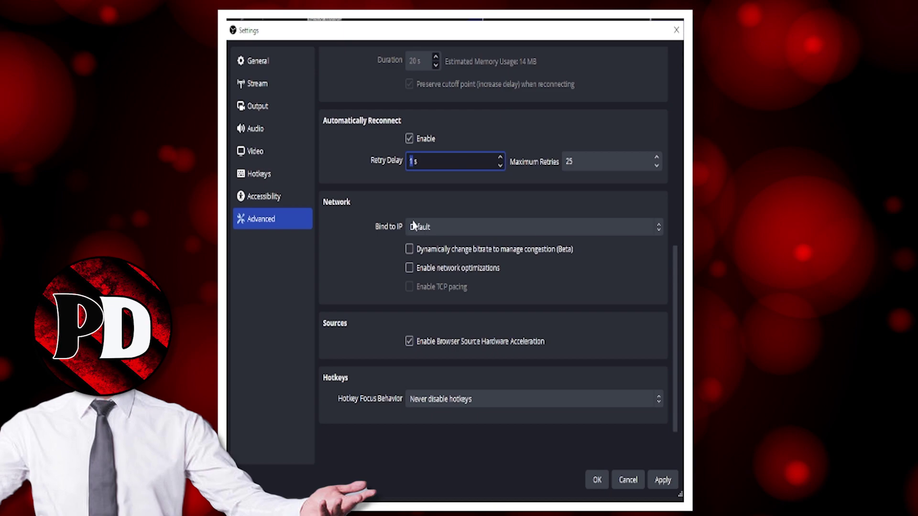
- Apply the settings and close the Settings window with OK
click(671, 482)
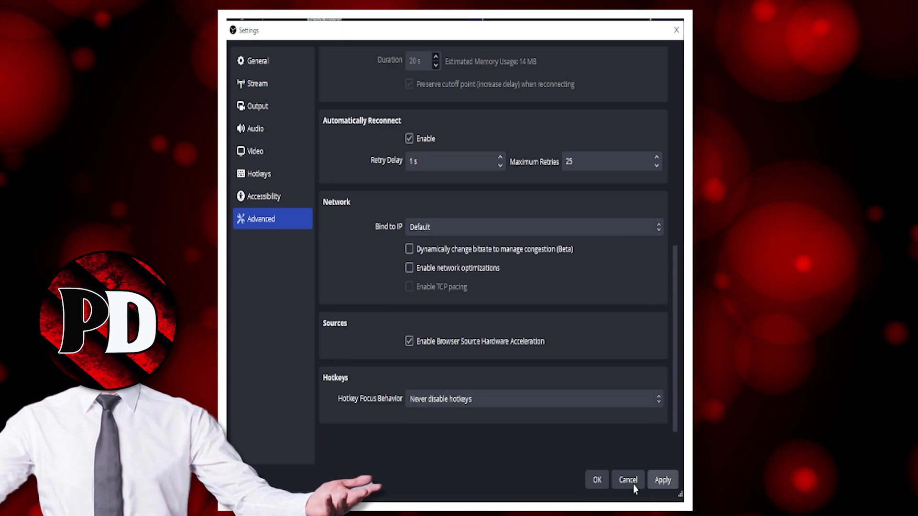
click(597, 480)
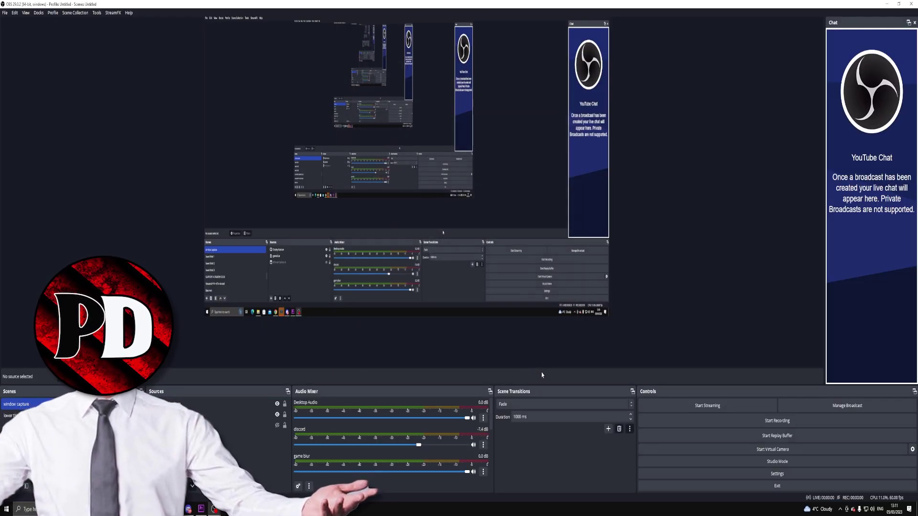